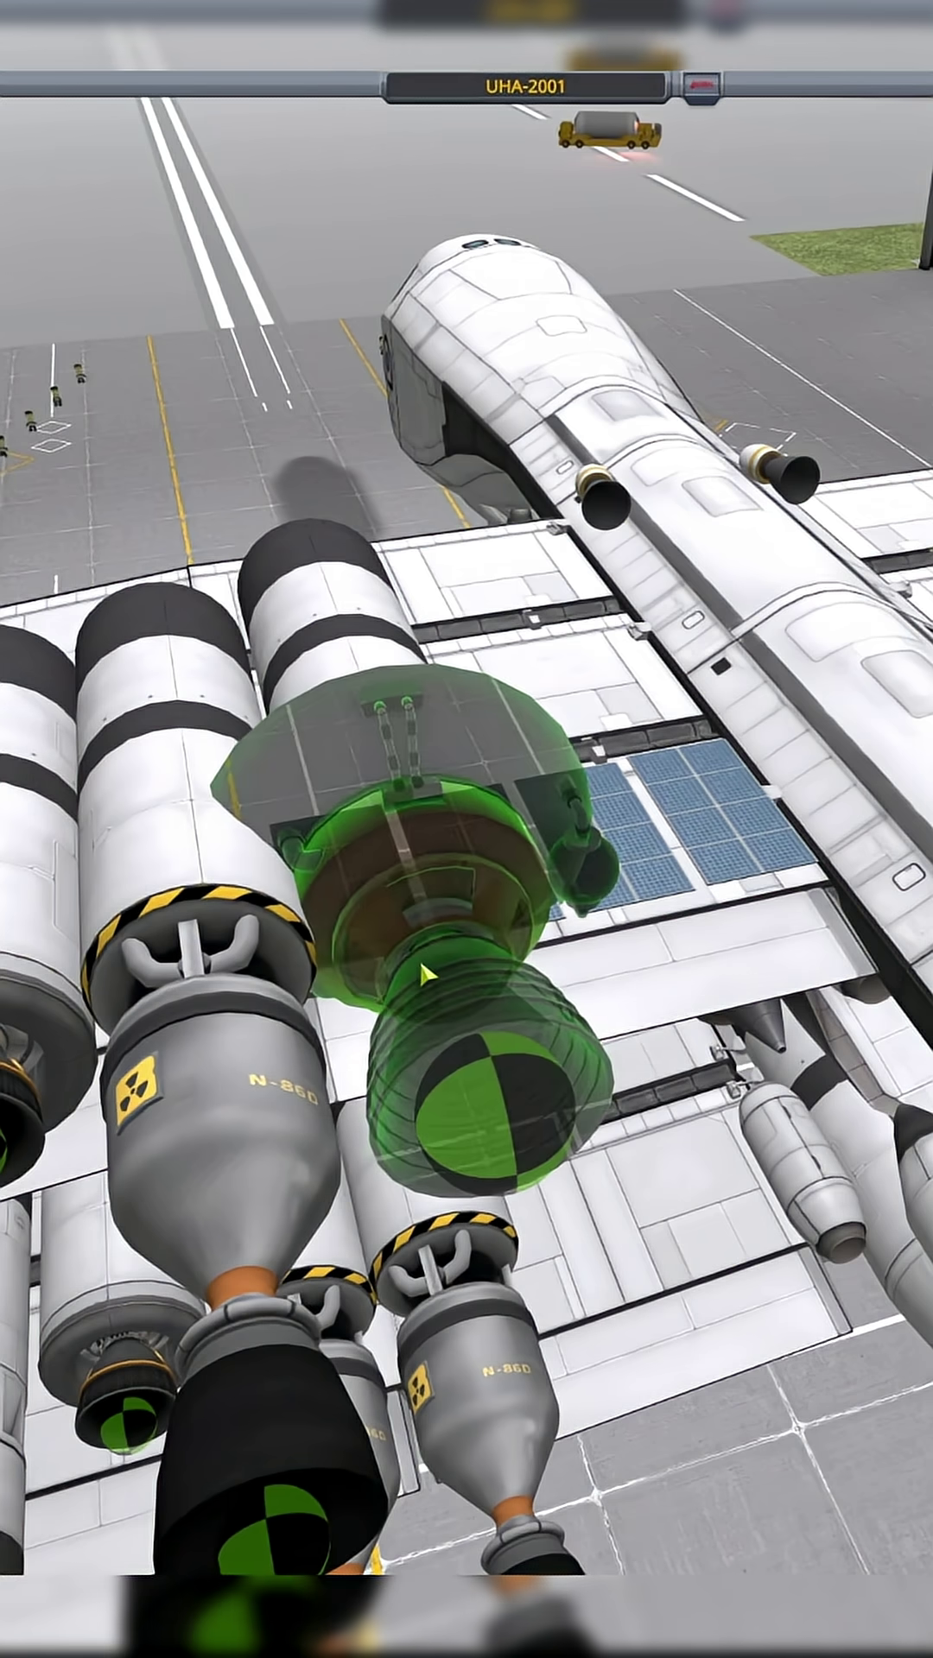
- Discard the held engine parts without attaching them to the UHA-2001 craft
key(Delete)
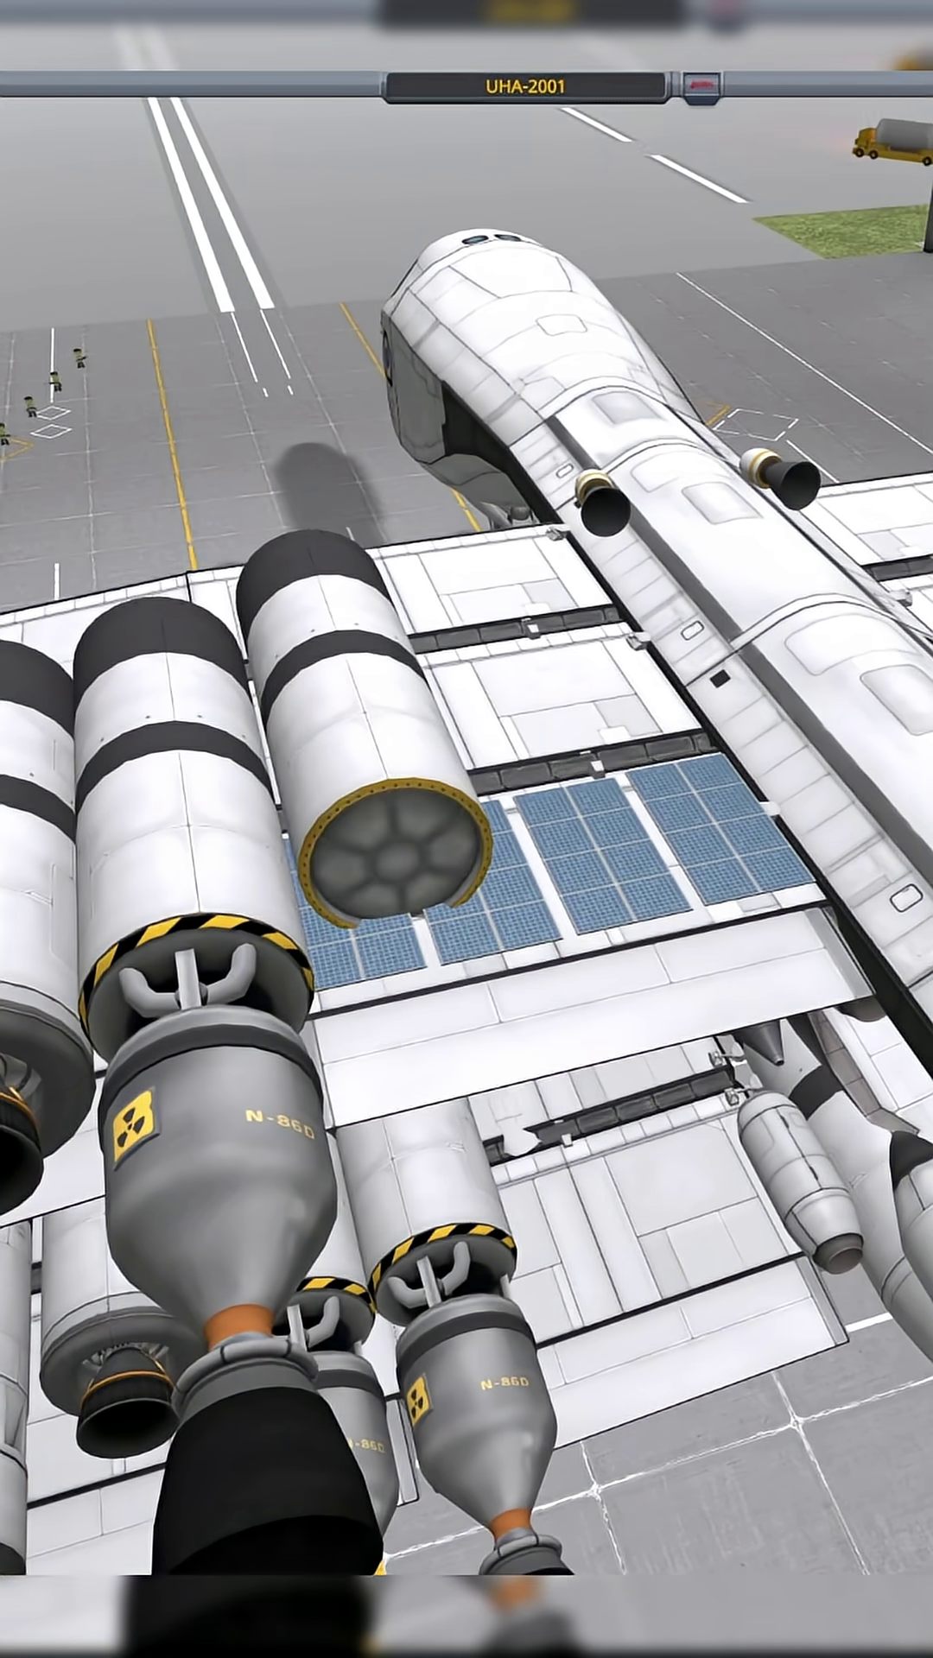
key(Delete)
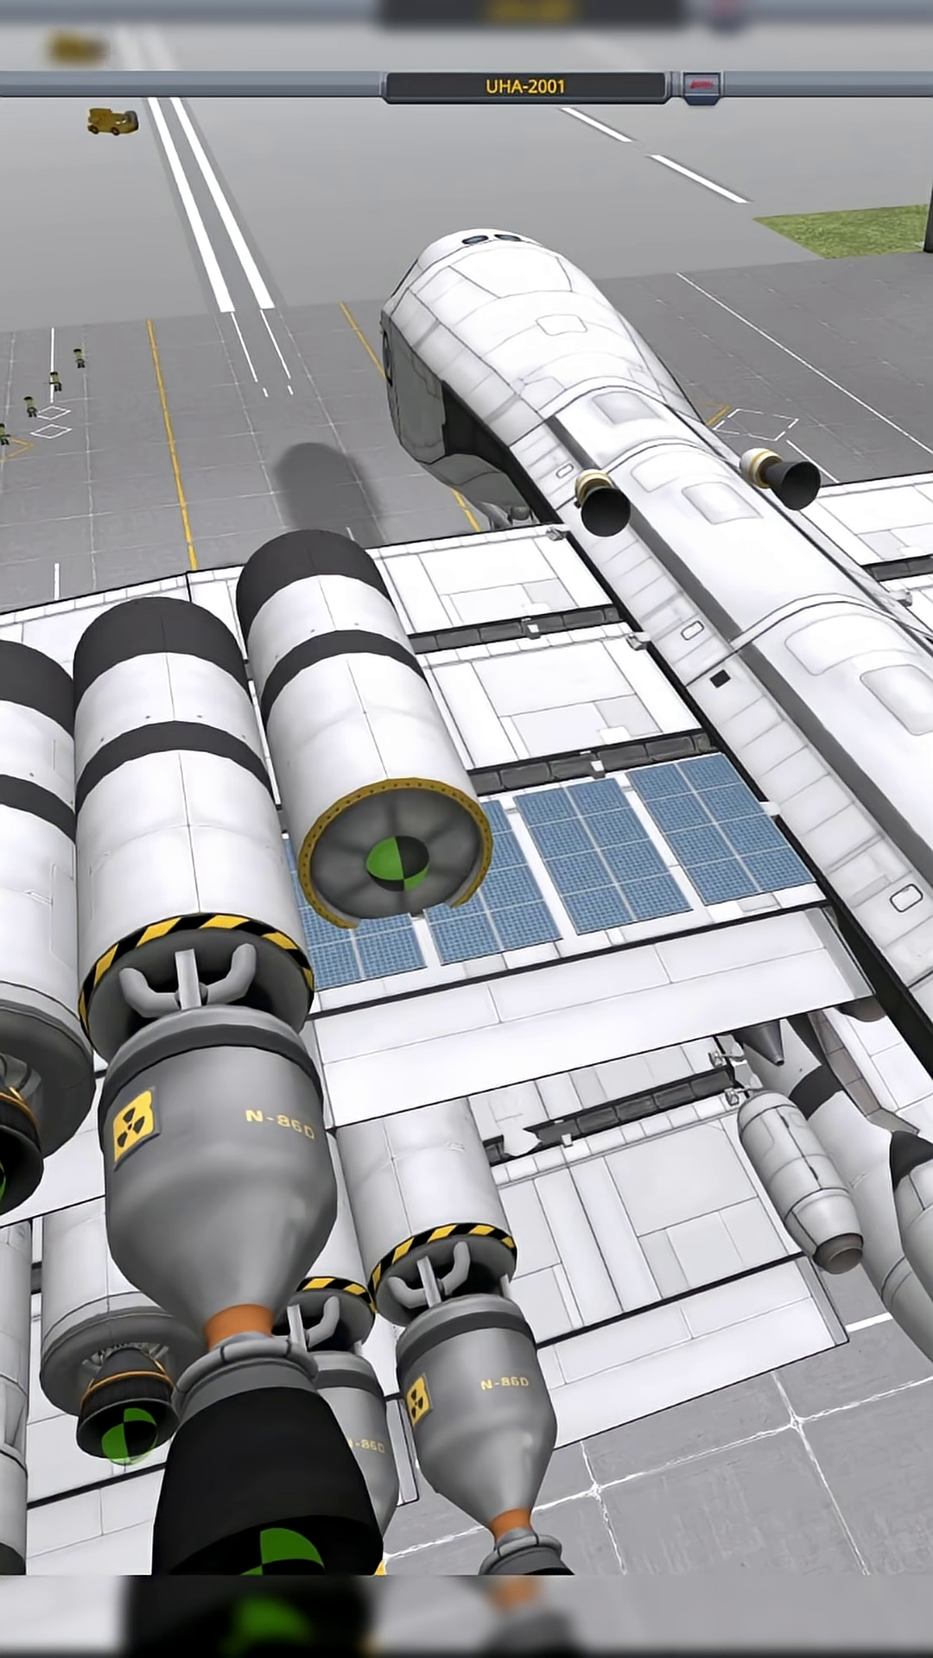